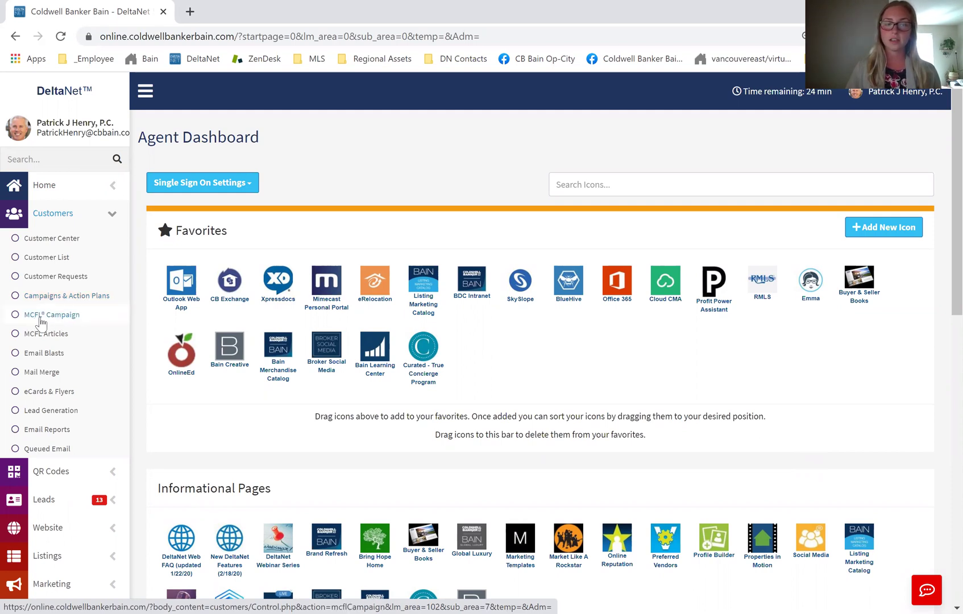
Step: Open the MCFL Campaign page and save its customer selection with the Client List group included
{"action": "left_click", "coordinate": [74, 317]}
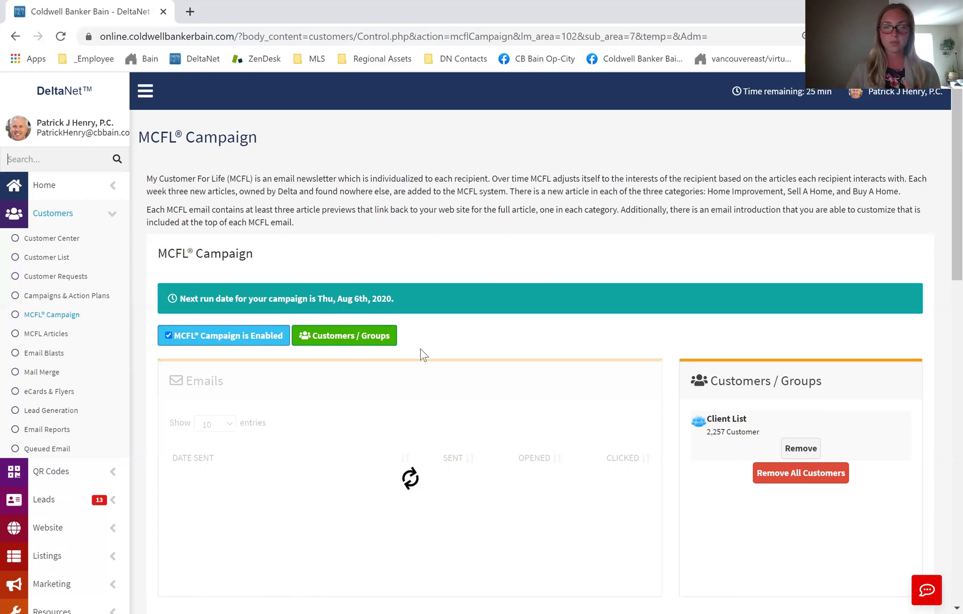
{"action": "scroll", "coordinate": [432, 377], "scroll_direction": "down", "scroll_amount": 2}
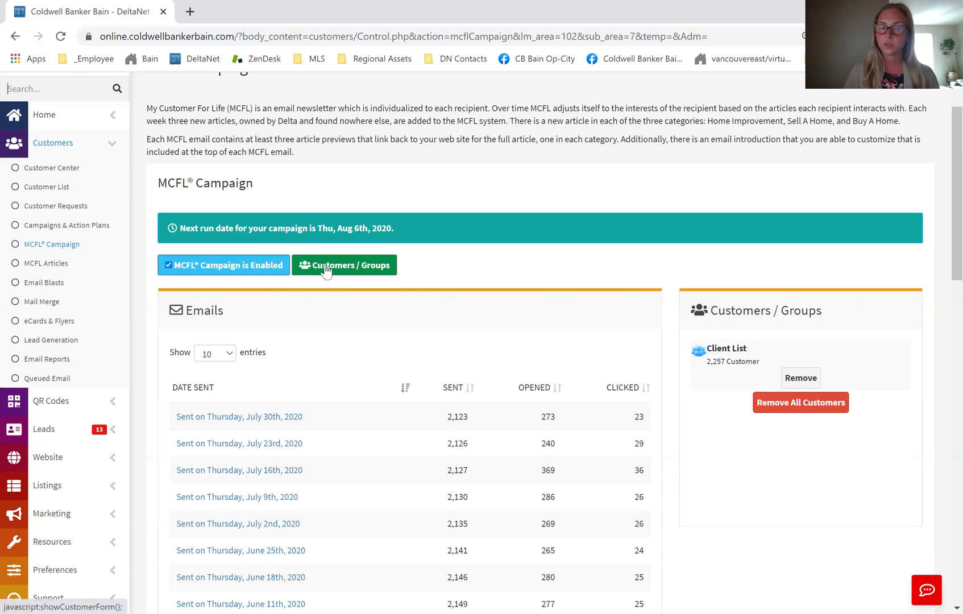
{"action": "left_click", "coordinate": [360, 269]}
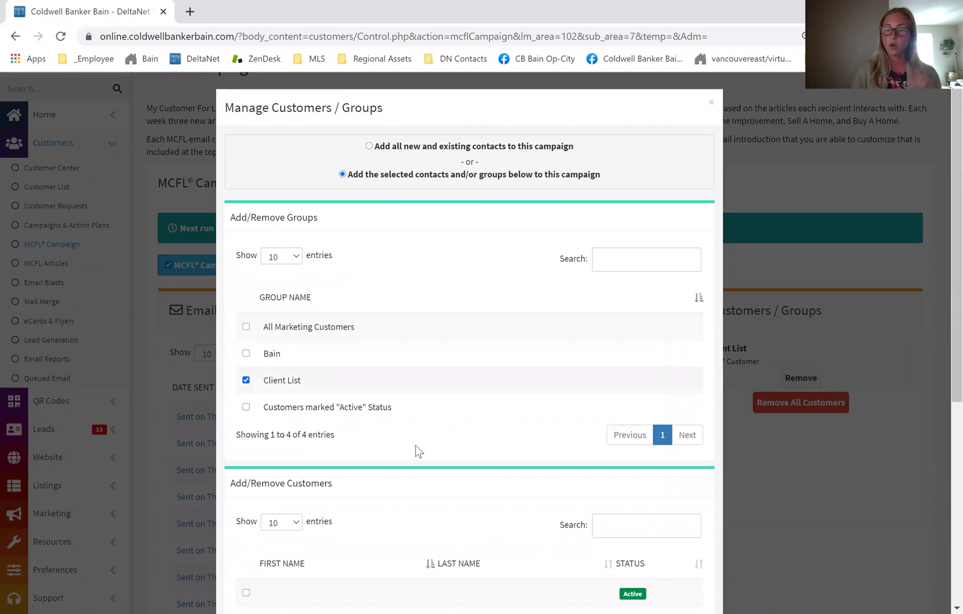
{"action": "scroll", "coordinate": [421, 452], "scroll_direction": "down", "scroll_amount": 3}
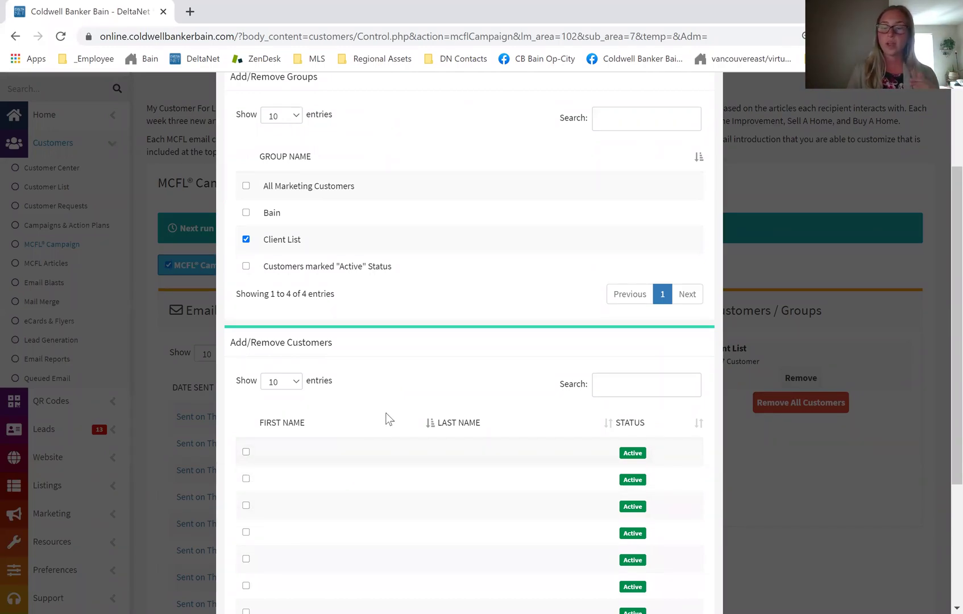
{"action": "scroll", "coordinate": [392, 424], "scroll_direction": "down", "scroll_amount": 3}
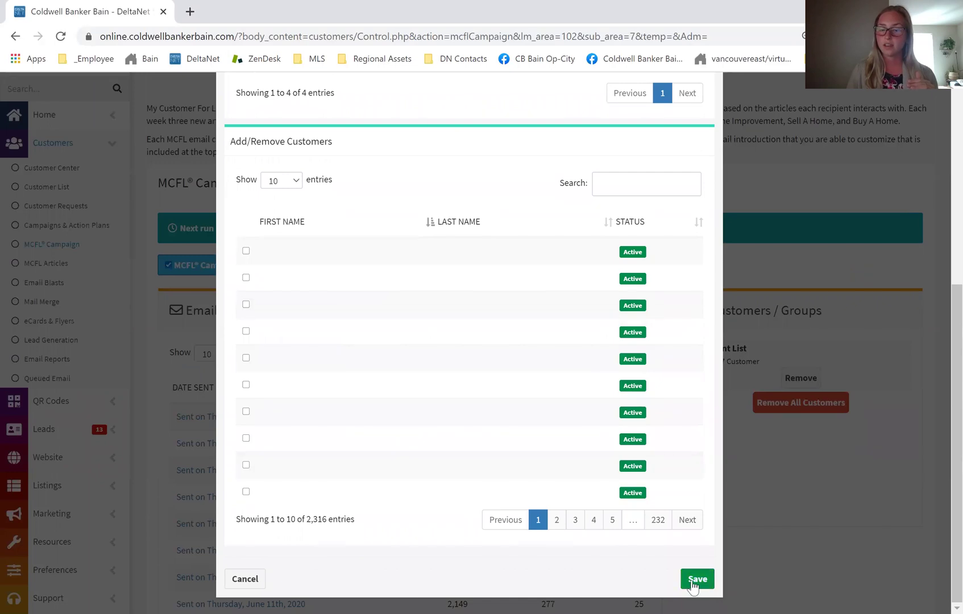
{"action": "left_click", "coordinate": [696, 579]}
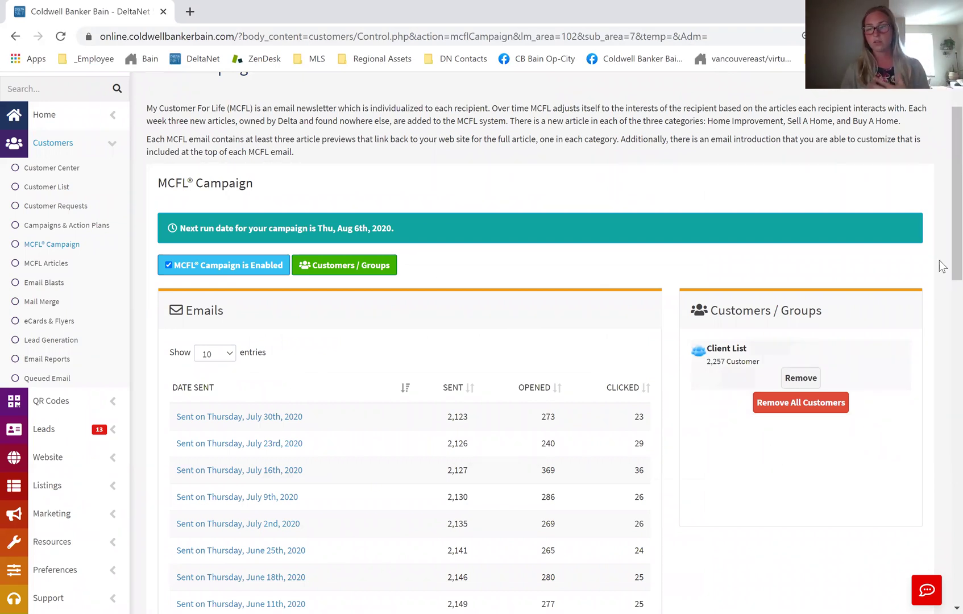
Step: Check the sending frequency options in the MCFL email settings, leaving the frequency on Weekly
{"action": "scroll", "coordinate": [941, 285], "scroll_direction": "down", "scroll_amount": 3}
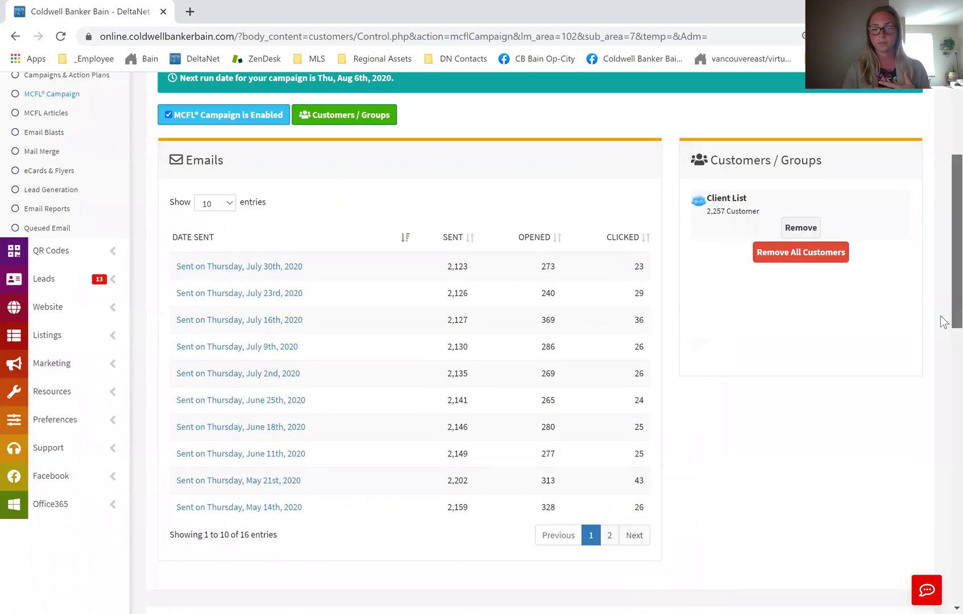
{"action": "scroll", "coordinate": [941, 364], "scroll_direction": "down", "scroll_amount": 6}
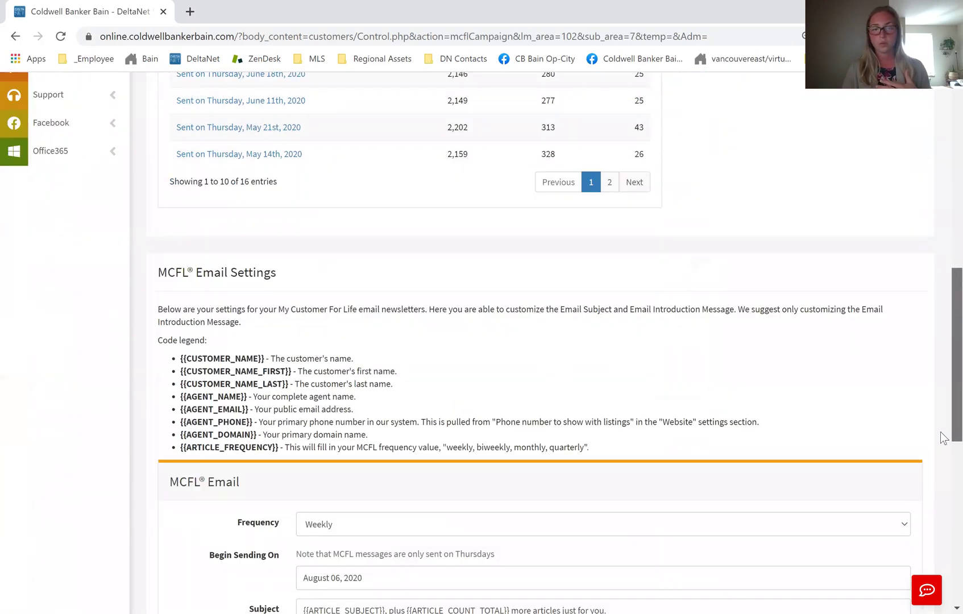
{"action": "scroll", "coordinate": [945, 455], "scroll_direction": "down", "scroll_amount": 3}
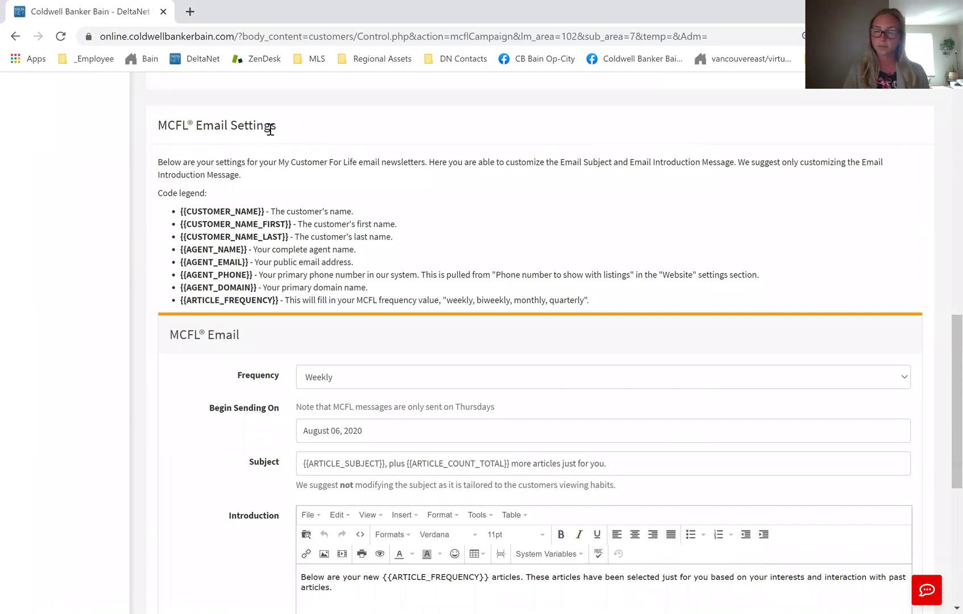
{"action": "scroll", "coordinate": [941, 351], "scroll_direction": "down", "scroll_amount": 1}
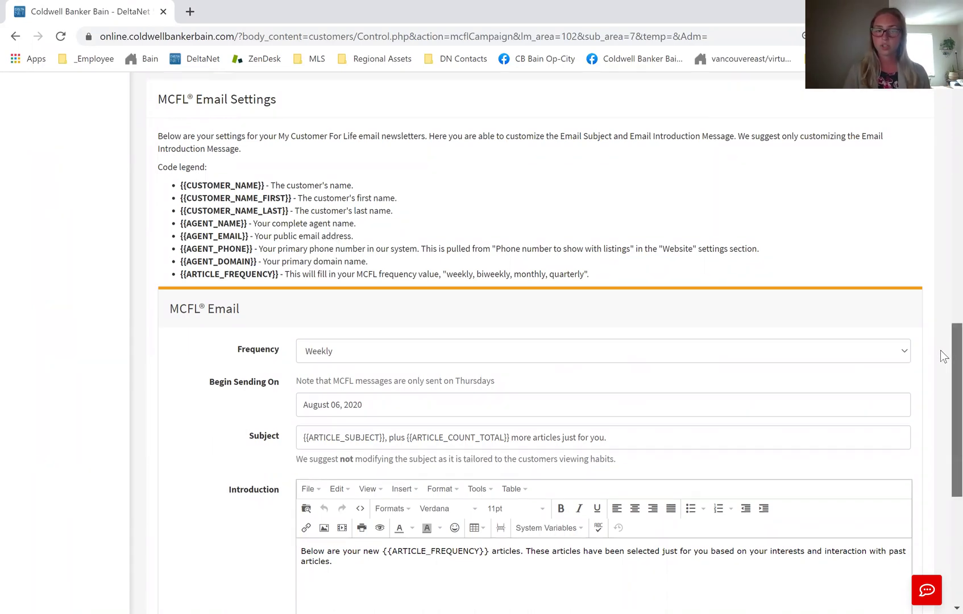
{"action": "scroll", "coordinate": [940, 349], "scroll_direction": "down", "scroll_amount": 1}
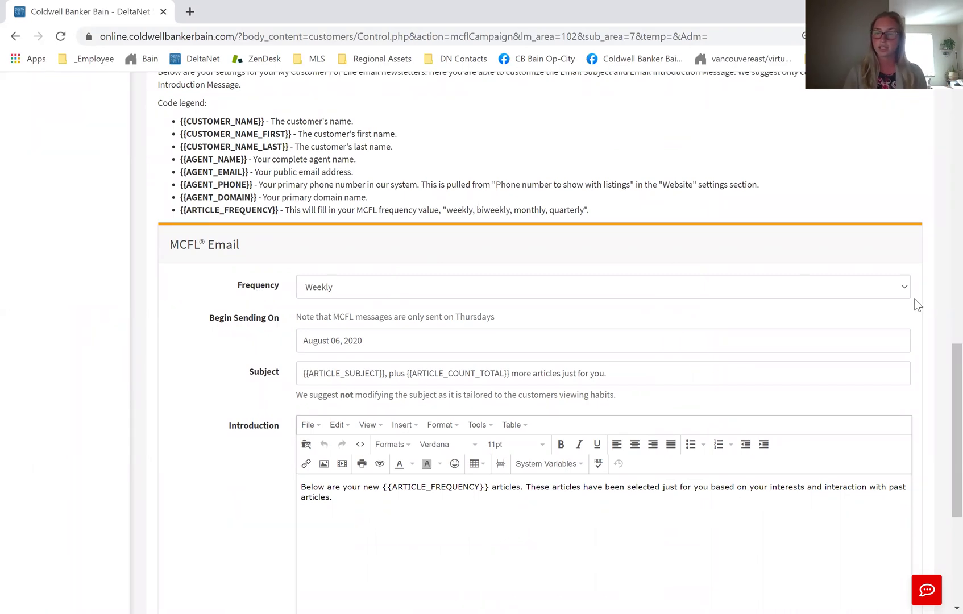
{"action": "left_click", "coordinate": [901, 289]}
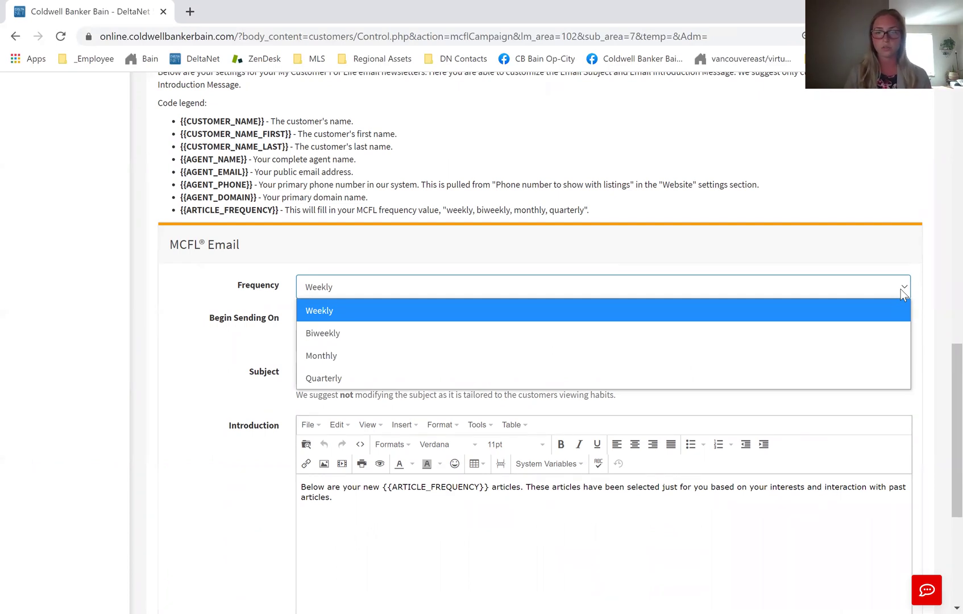
{"action": "left_click", "coordinate": [903, 285]}
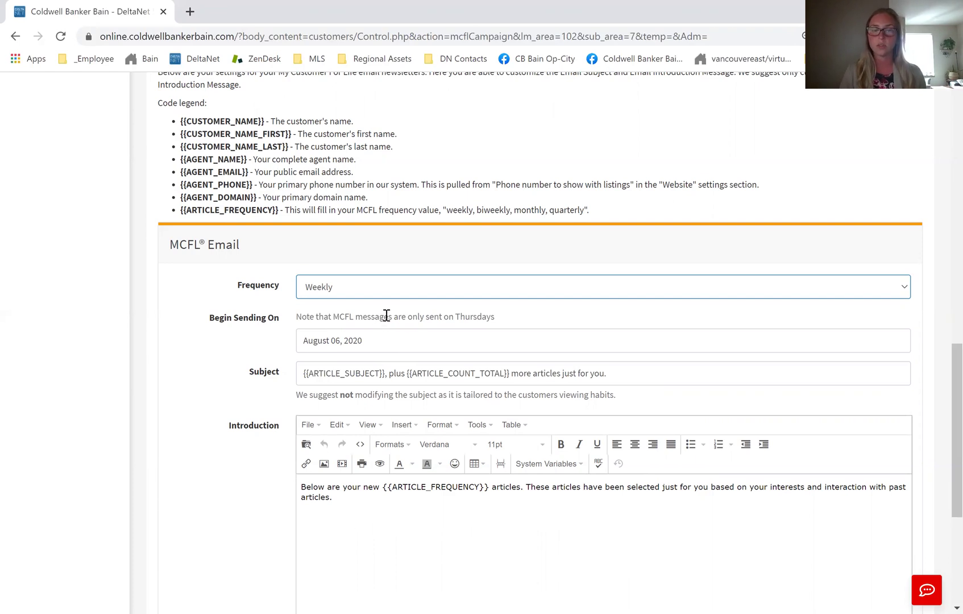
Step: Check the selectable dates in the Begin Sending On calendar and close it without picking another date
{"action": "left_click", "coordinate": [479, 340]}
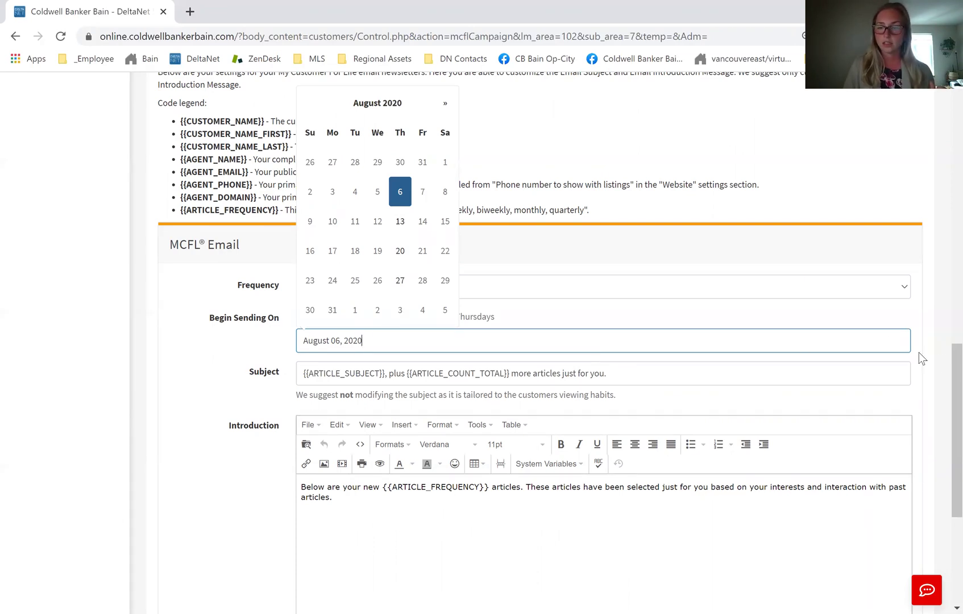
{"action": "left_click", "coordinate": [940, 355]}
{"action": "scroll", "coordinate": [940, 361], "scroll_direction": "down", "scroll_amount": 1}
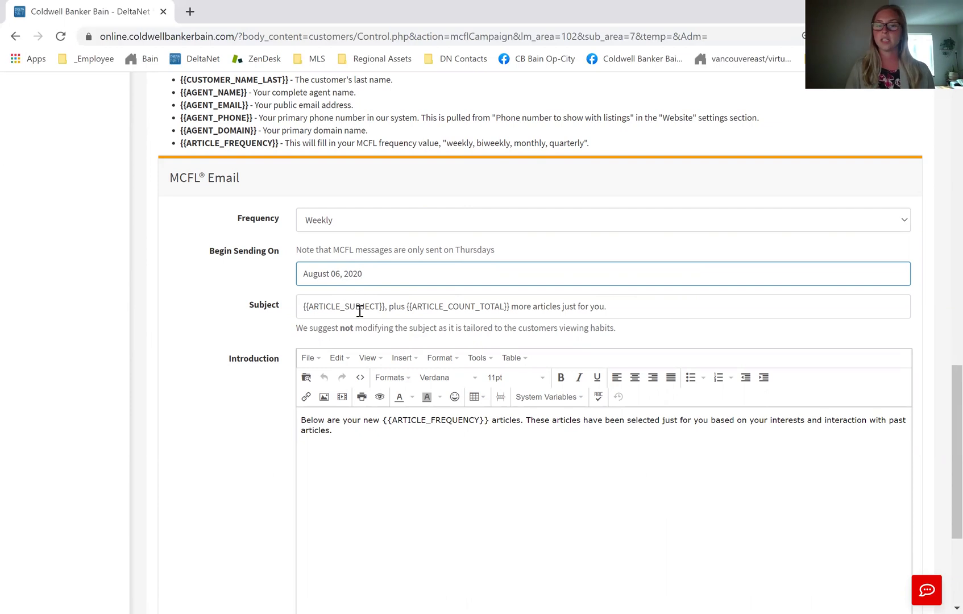
Step: Examine the MCFL email's subject line and the introduction message, leaving their text as is
{"action": "left_click", "coordinate": [608, 306]}
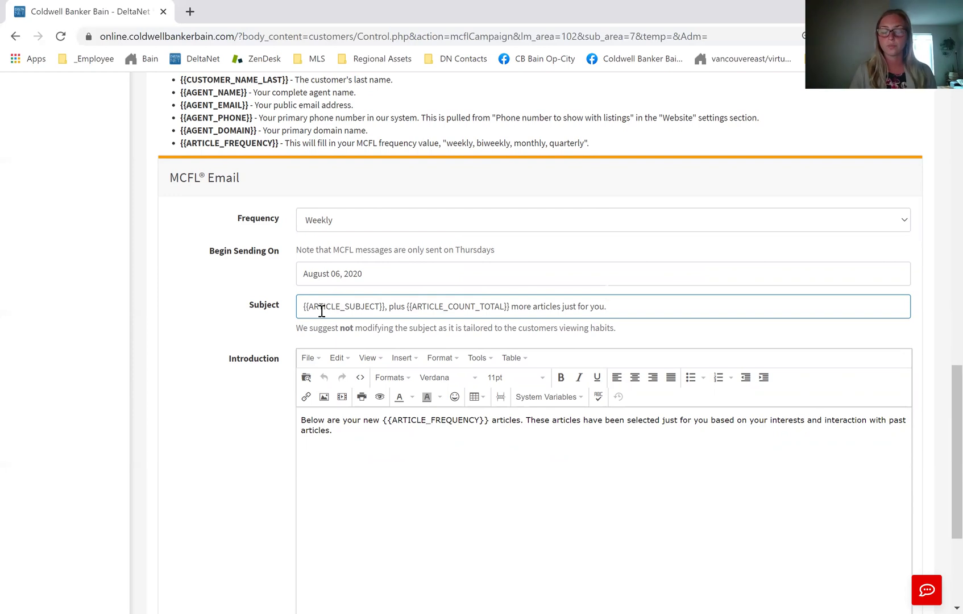
{"action": "left_click", "coordinate": [510, 312]}
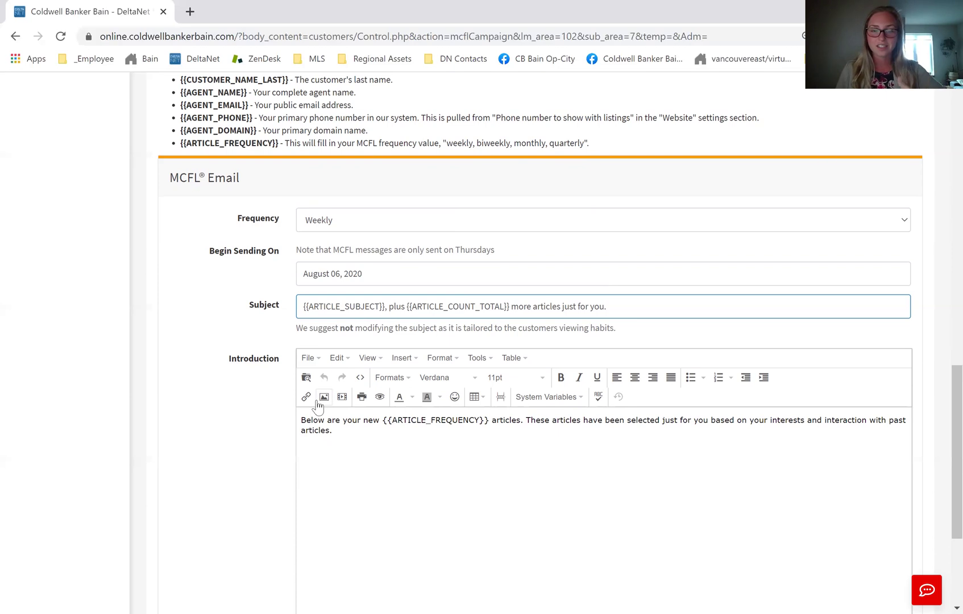
{"action": "scroll", "coordinate": [377, 401], "scroll_direction": "down", "scroll_amount": 1}
{"action": "left_click", "coordinate": [341, 375]}
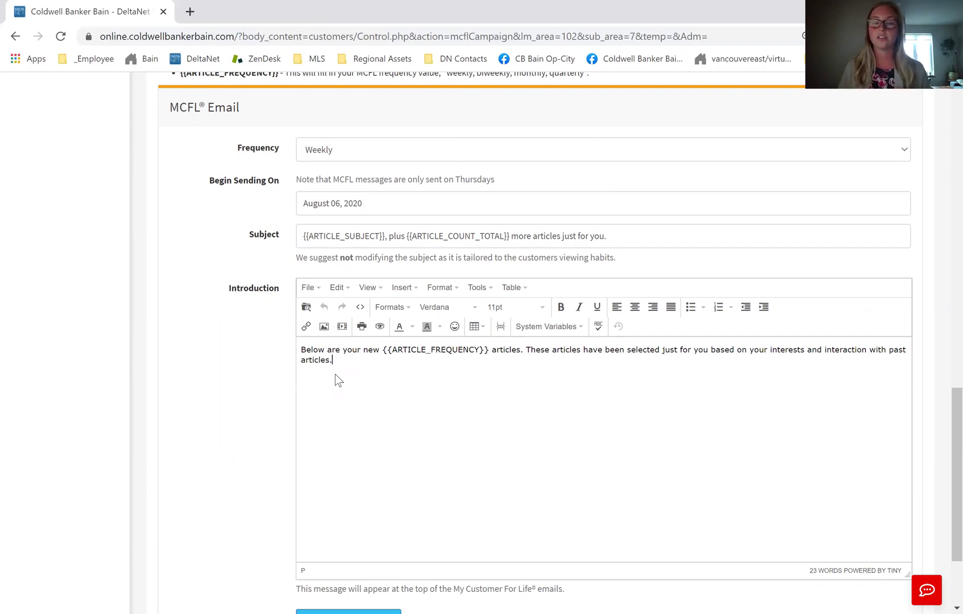
{"action": "left_click", "coordinate": [334, 363]}
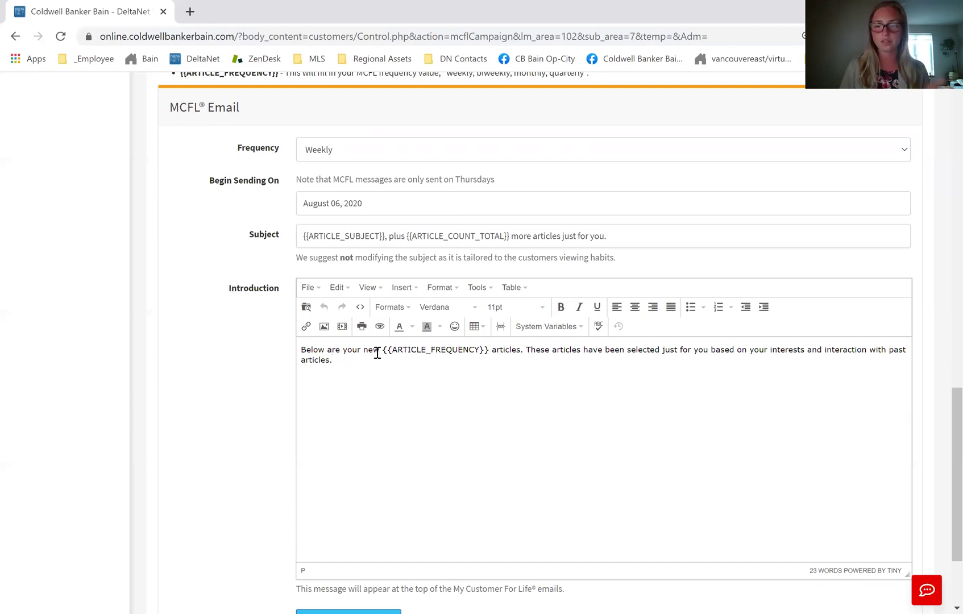
{"action": "scroll", "coordinate": [384, 364], "scroll_direction": "down", "scroll_amount": 1}
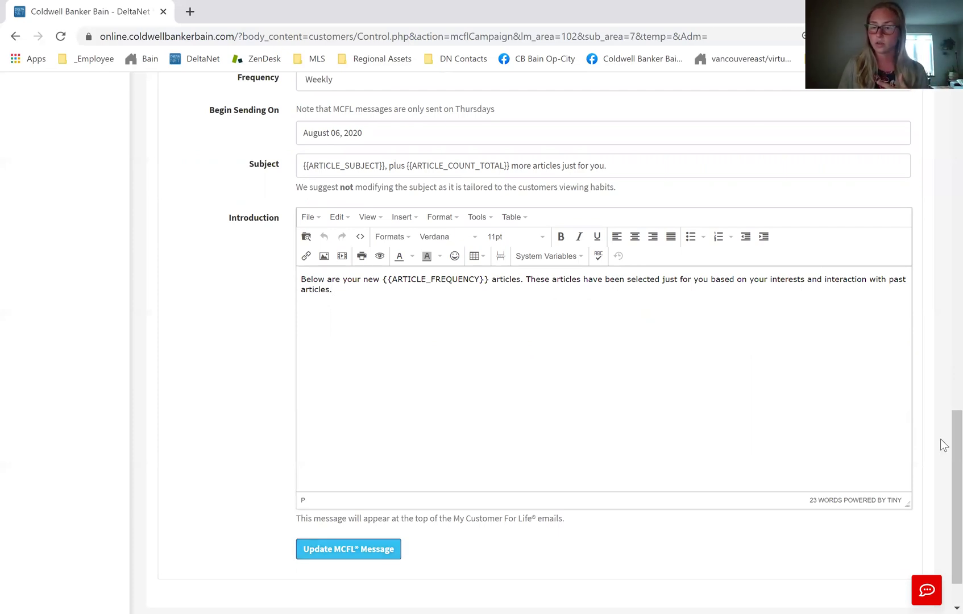
Step: Return to the campaign's customer and group management and save it with only the Client List group selected
{"action": "scroll", "coordinate": [940, 378], "scroll_direction": "up", "scroll_amount": 15}
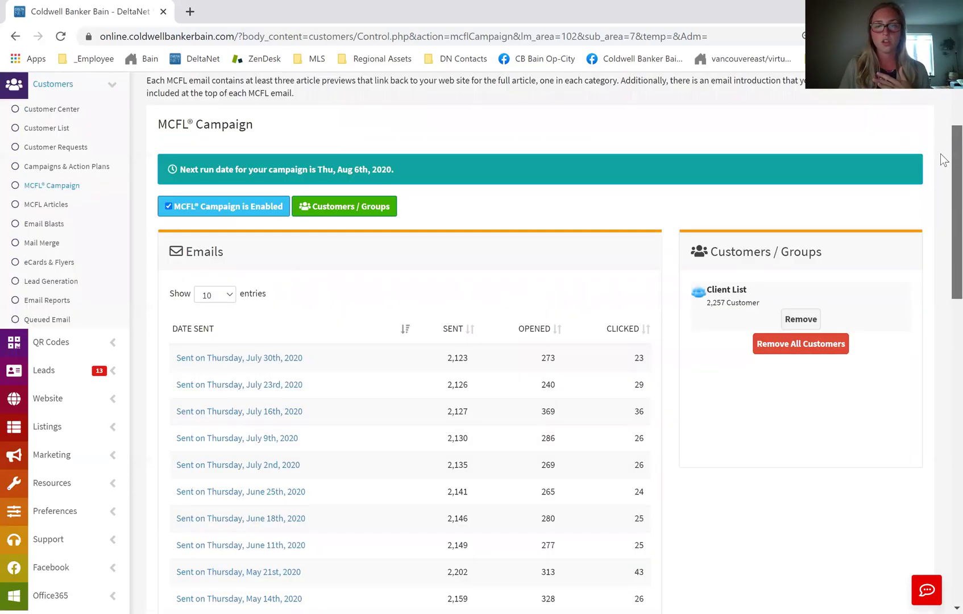
{"action": "left_click", "coordinate": [358, 211]}
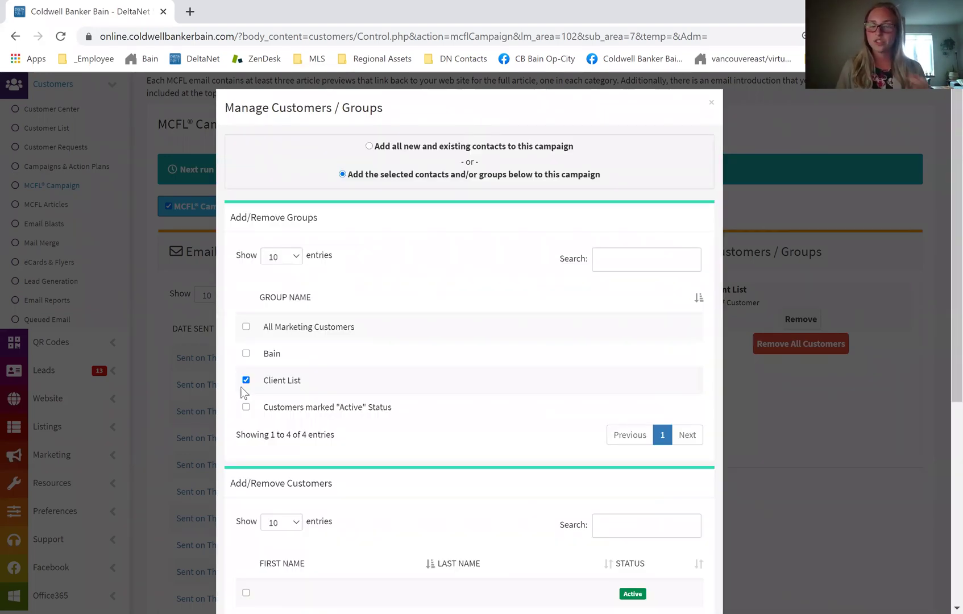
{"action": "scroll", "coordinate": [242, 398], "scroll_direction": "down", "scroll_amount": 2}
{"action": "scroll", "coordinate": [234, 444], "scroll_direction": "down", "scroll_amount": 3}
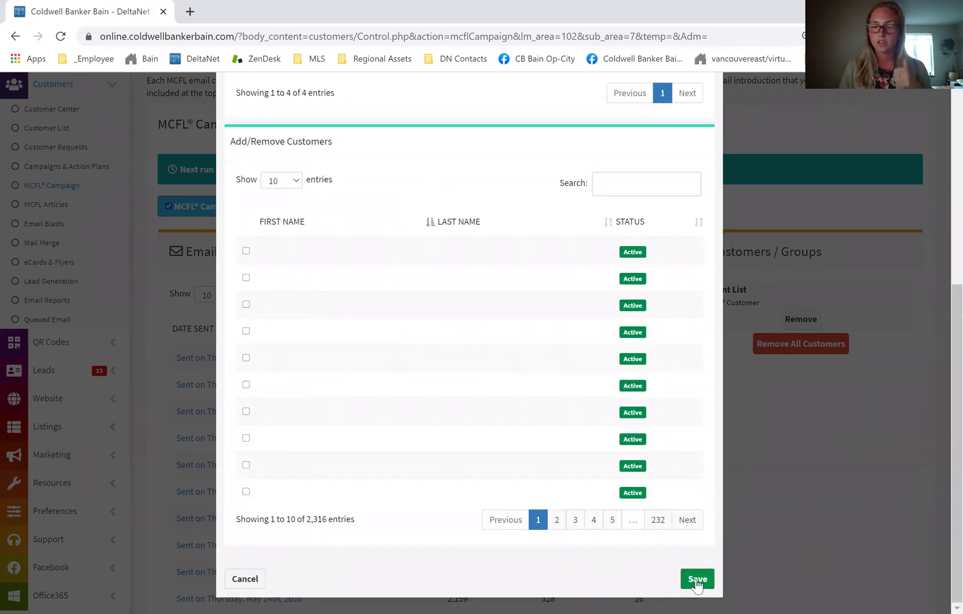
{"action": "left_click", "coordinate": [697, 579]}
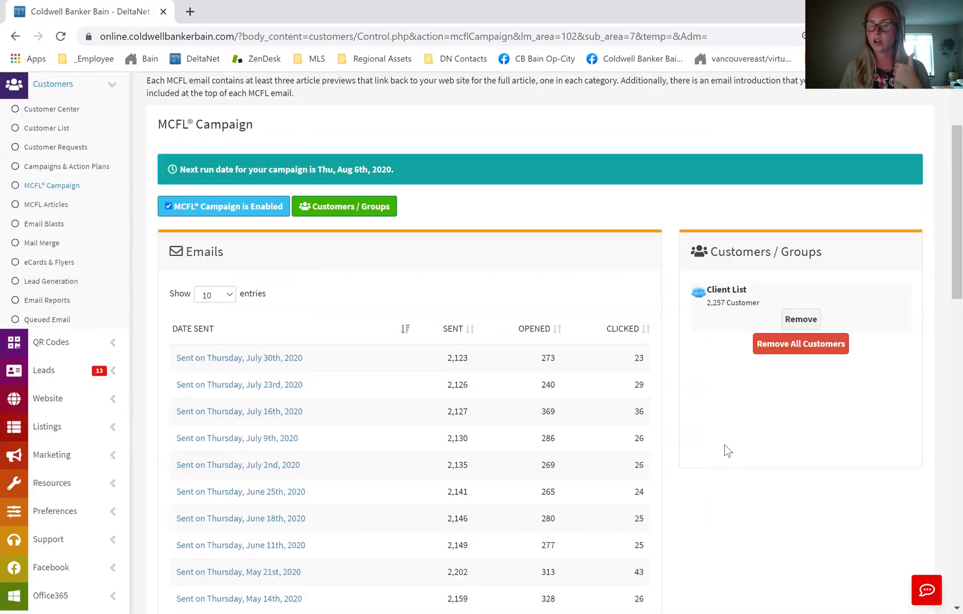
Step: Review the MCFL email settings from frequency to introduction message, and return to the campaign overview with its next run date
{"action": "scroll", "coordinate": [724, 452], "scroll_direction": "down", "scroll_amount": 7}
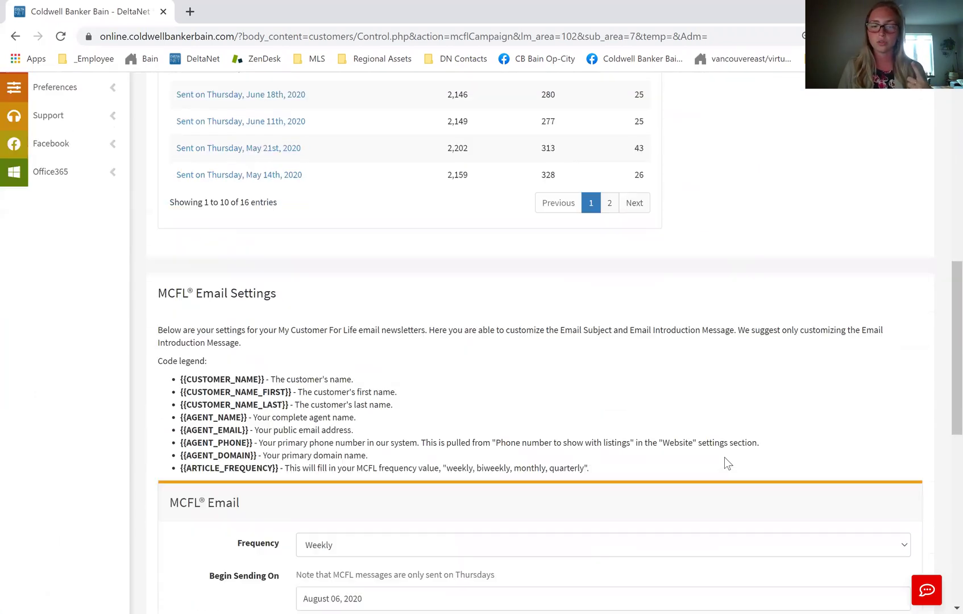
{"action": "scroll", "coordinate": [725, 458], "scroll_direction": "down", "scroll_amount": 2}
{"action": "scroll", "coordinate": [364, 395], "scroll_direction": "down", "scroll_amount": 1}
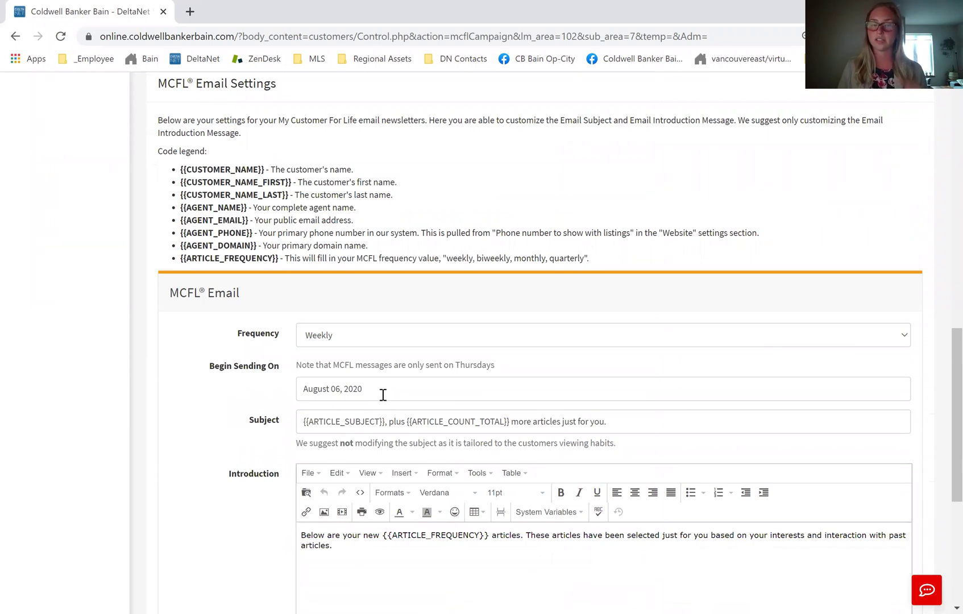
{"action": "scroll", "coordinate": [383, 395], "scroll_direction": "down", "scroll_amount": 1}
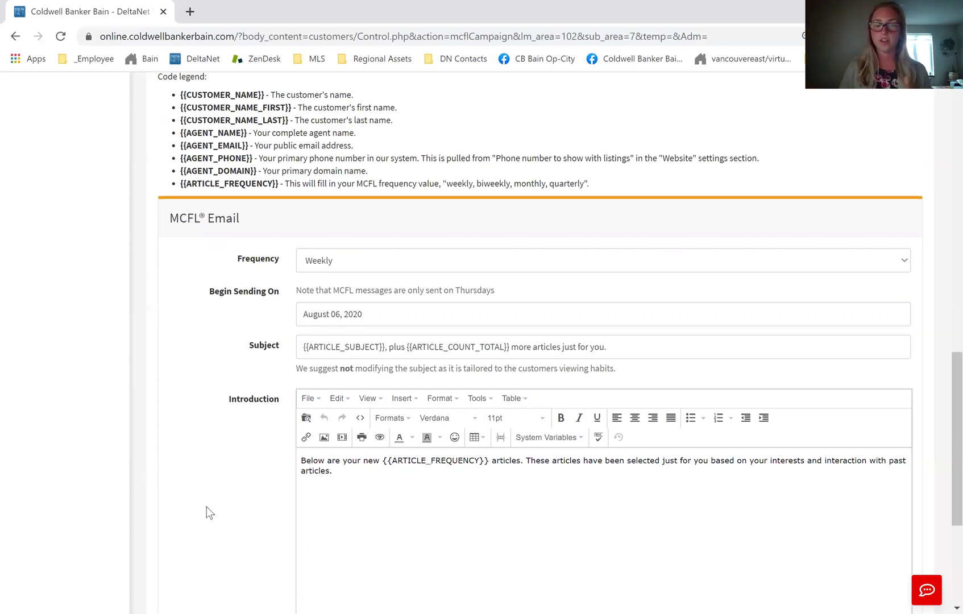
{"action": "scroll", "coordinate": [206, 507], "scroll_direction": "down", "scroll_amount": 3}
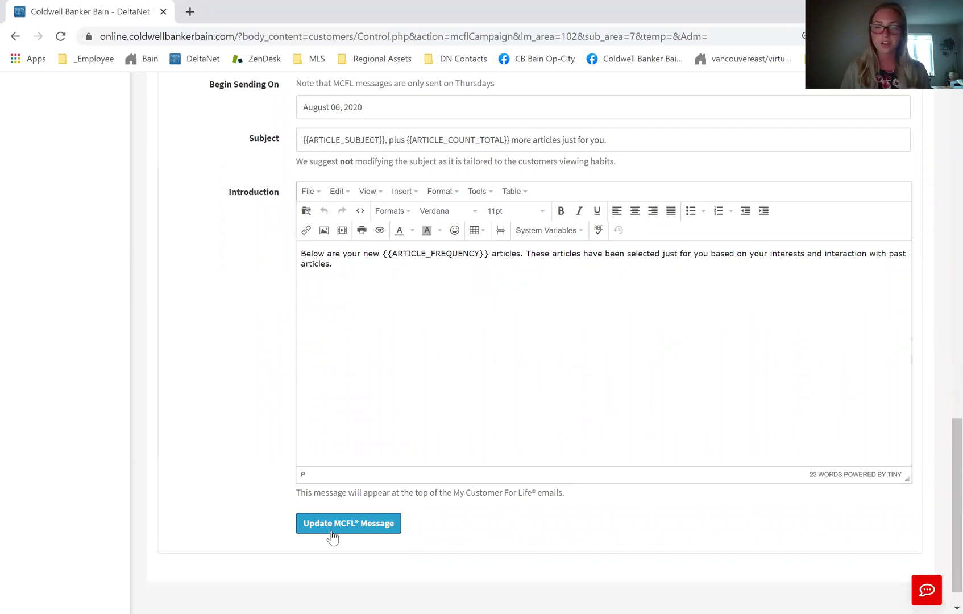
{"action": "scroll", "coordinate": [339, 512], "scroll_direction": "up", "scroll_amount": 12}
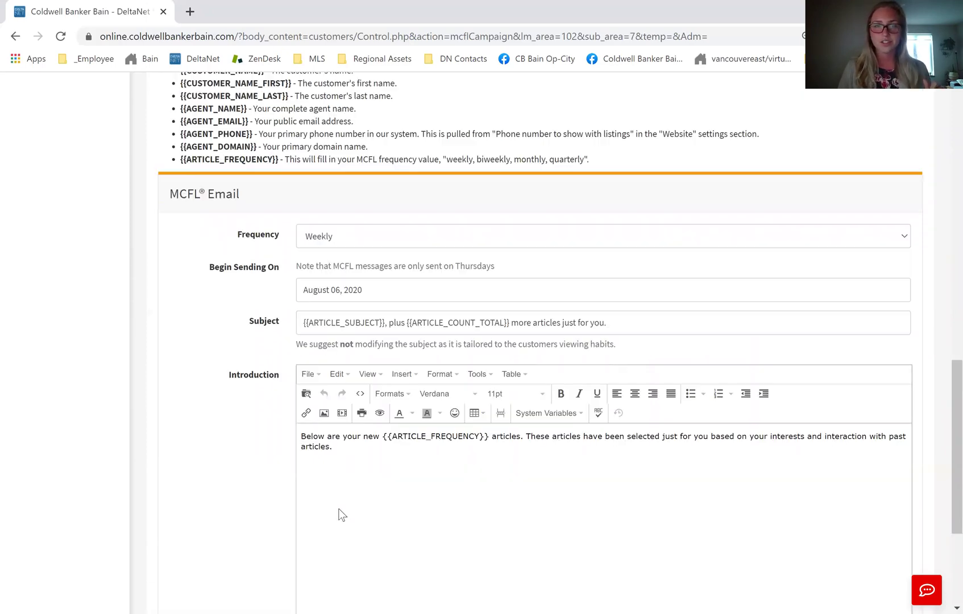
{"action": "scroll", "coordinate": [340, 515], "scroll_direction": "up", "scroll_amount": 4}
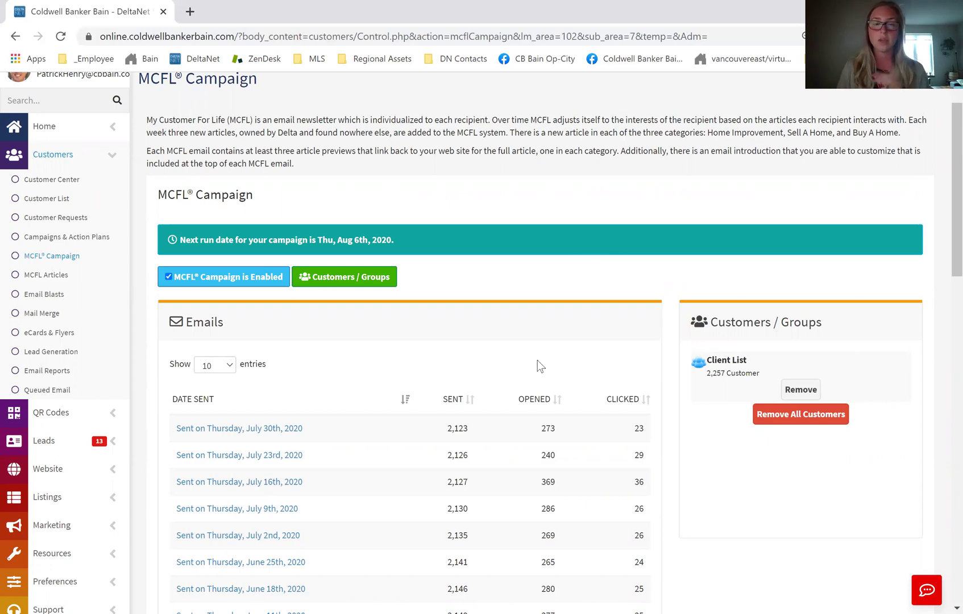
{"action": "scroll", "coordinate": [524, 366], "scroll_direction": "down", "scroll_amount": 1}
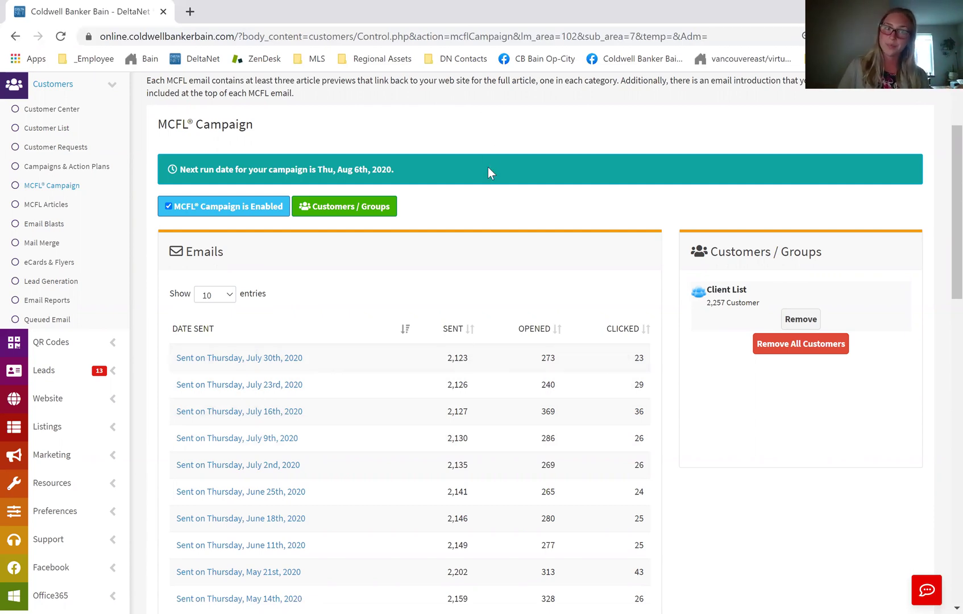
{"action": "scroll", "coordinate": [487, 168], "scroll_direction": "up", "scroll_amount": 3}
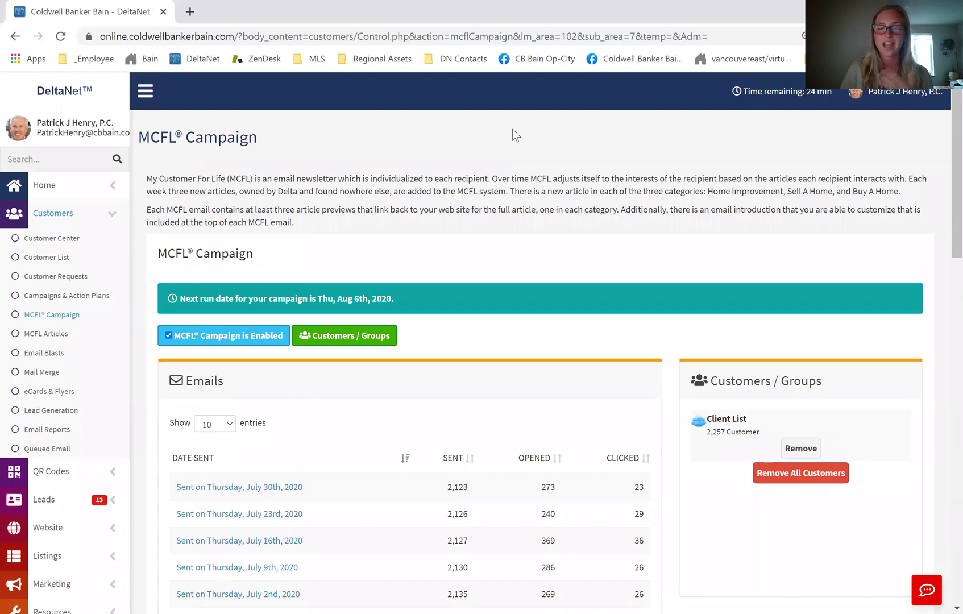